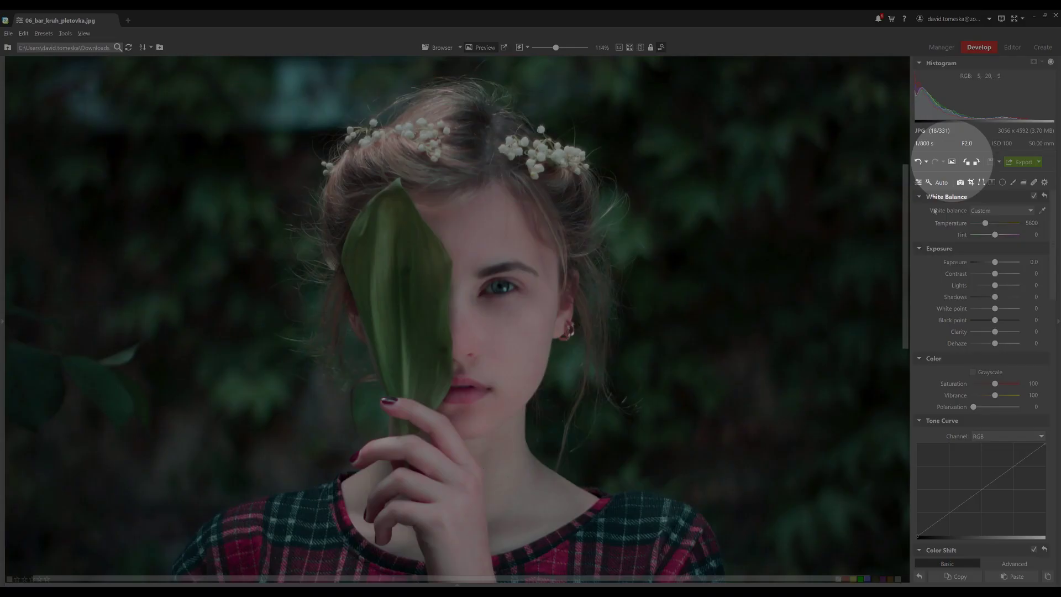
# Toggle the portrait between edited and original with Show Original (\), ending on the darker original.
pyautogui.click(952, 163)
pyautogui.click(951, 162)
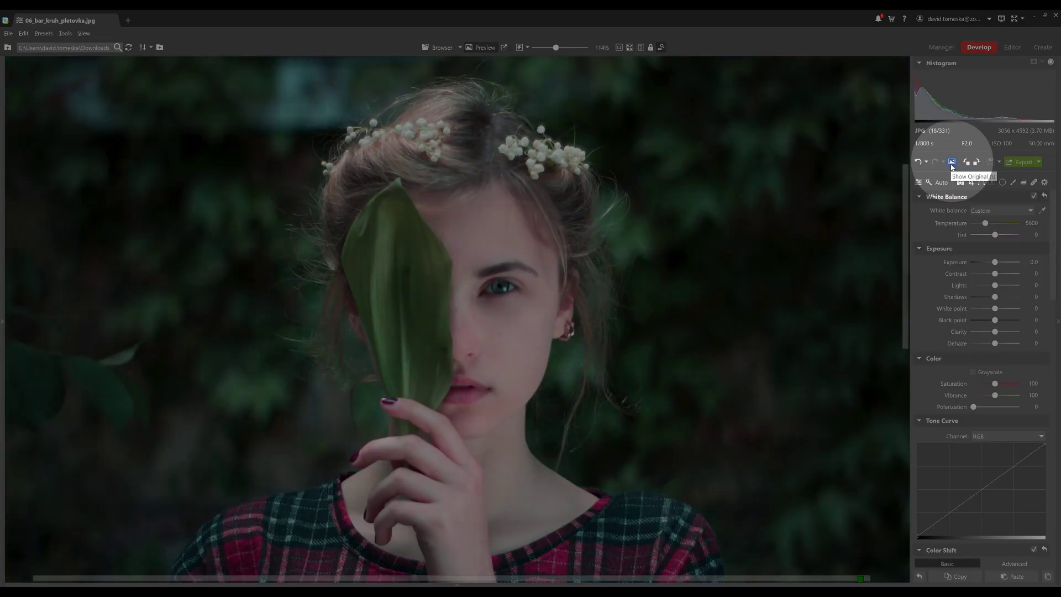
pyautogui.click(952, 163)
pyautogui.click(952, 162)
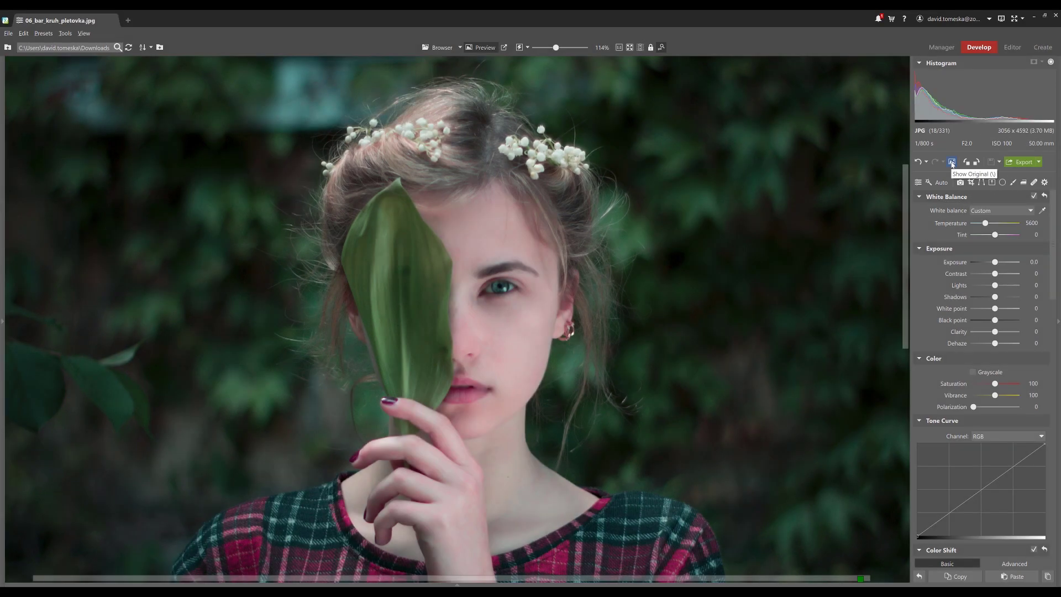
pyautogui.click(951, 164)
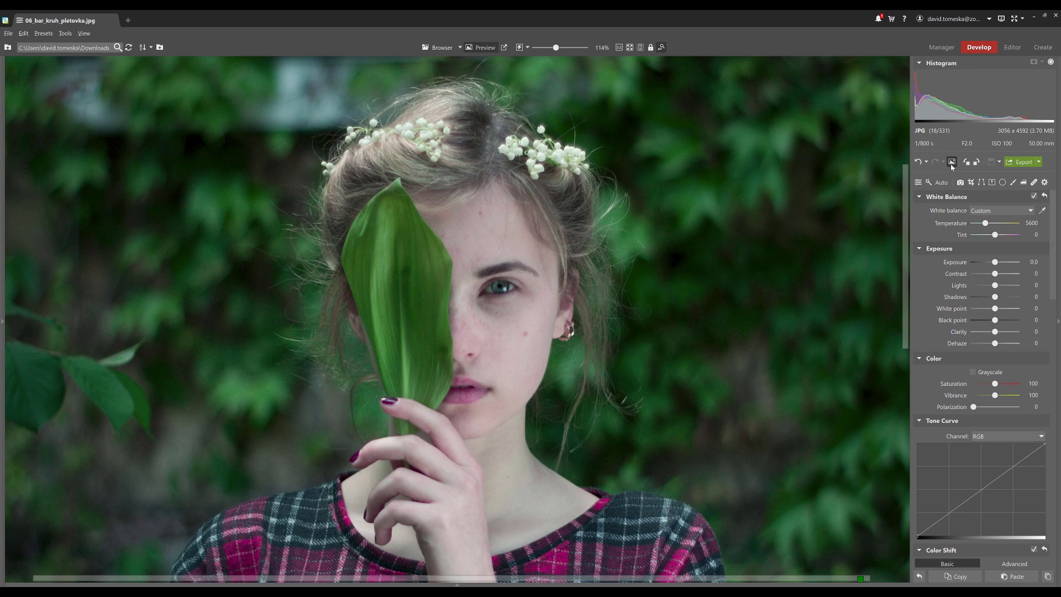
pyautogui.click(951, 163)
pyautogui.click(952, 163)
pyautogui.click(952, 163)
pyautogui.click(952, 163)
pyautogui.click(952, 162)
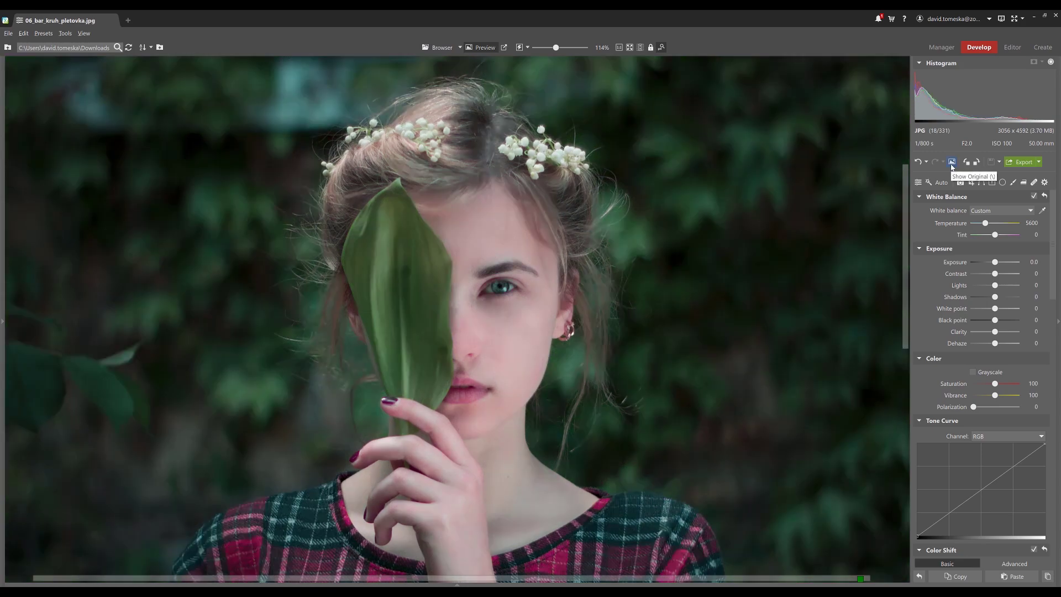
pyautogui.click(951, 162)
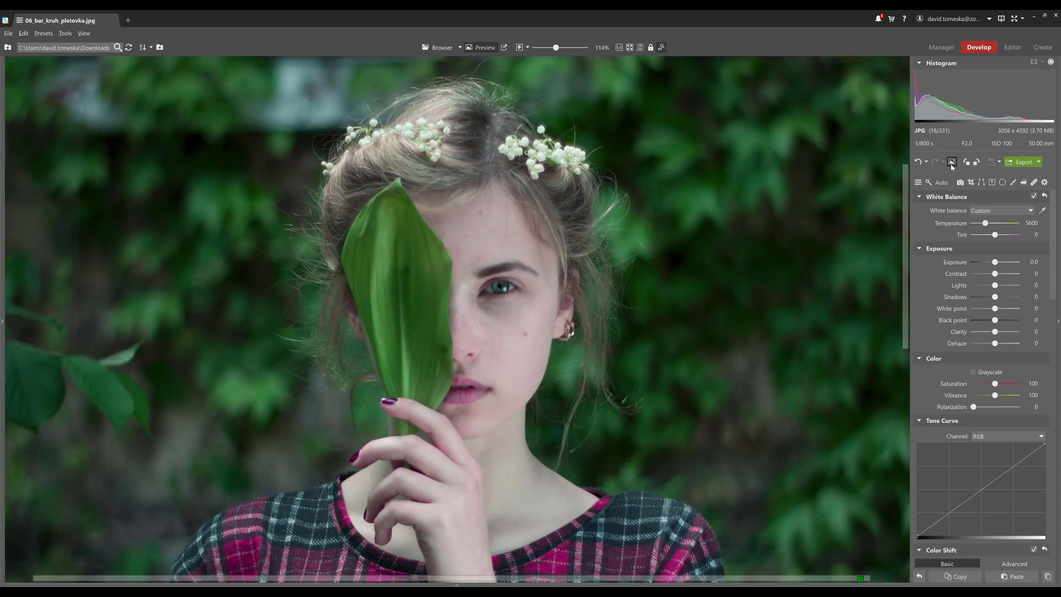
pyautogui.click(952, 162)
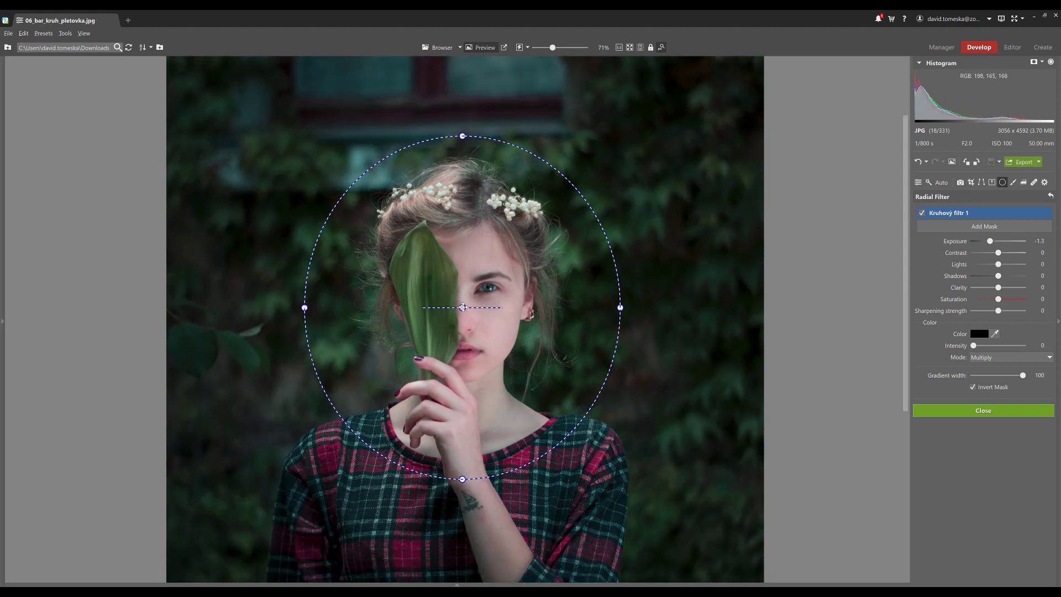
# Center the radial filter ellipse on the face, then disable Kruhový filtr 1 to compare.
pyautogui.moveTo(467, 303)
pyautogui.mouseDown()
pyautogui.moveTo(454, 268)
pyautogui.moveTo(343, 280)
pyautogui.moveTo(294, 308)
pyautogui.moveTo(329, 393)
pyautogui.moveTo(412, 467)
pyautogui.moveTo(559, 479)
pyautogui.moveTo(647, 468)
pyautogui.moveTo(673, 433)
pyautogui.moveTo(689, 329)
pyautogui.moveTo(621, 287)
pyautogui.moveTo(407, 286)
pyautogui.moveTo(437, 310)
pyautogui.moveTo(491, 298)
pyautogui.moveTo(486, 284)
pyautogui.moveTo(464, 295)
pyautogui.mouseUp()
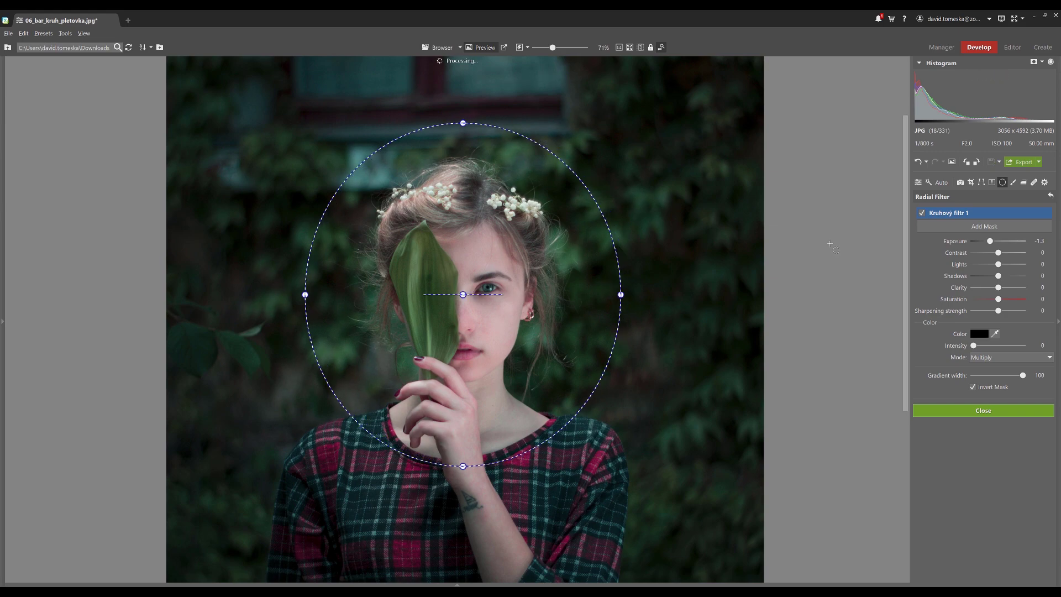
pyautogui.click(922, 214)
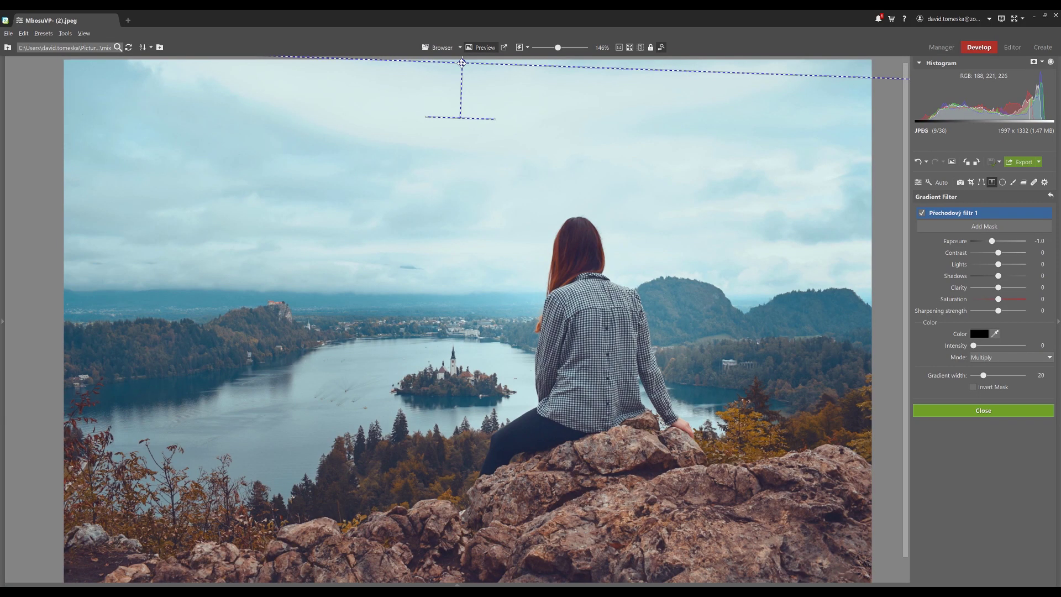
# Tilt the gradient filter line onto the horizon and widen its Gradient width to 63.
pyautogui.moveTo(459, 62); pyautogui.dragTo(448, 290)
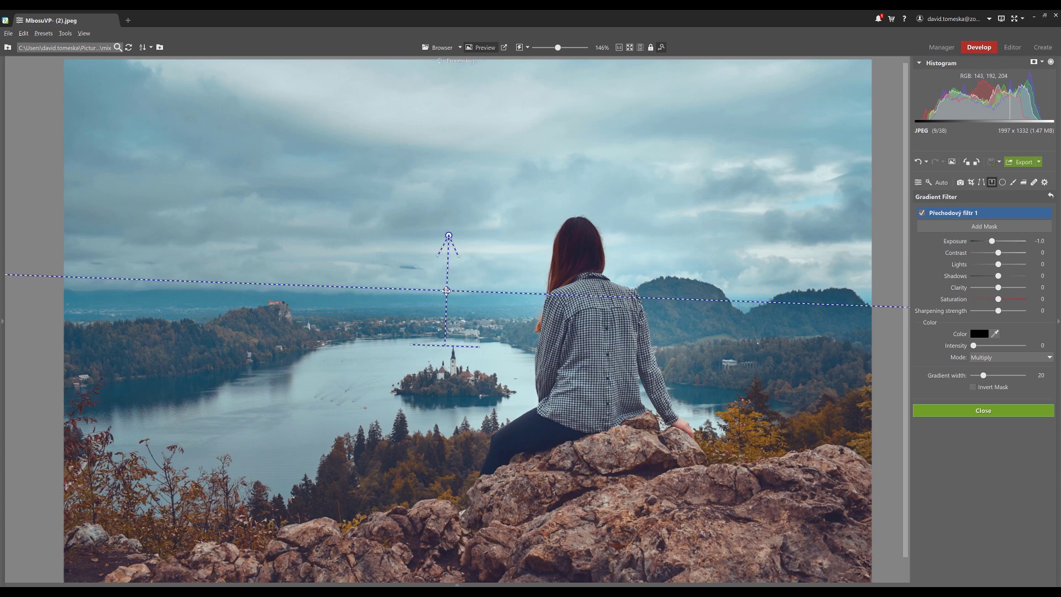
pyautogui.moveTo(448, 235); pyautogui.dragTo(453, 118)
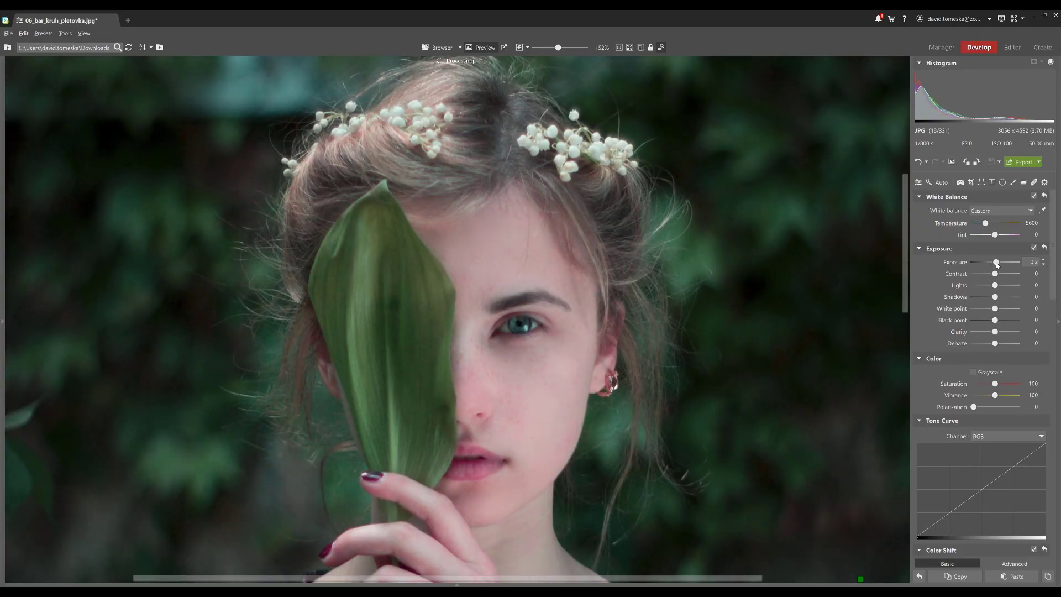
# Raise the portrait's Exposure slider briefly, then reset Exposure back to 0.0.
pyautogui.moveTo(997, 264); pyautogui.dragTo(1009, 265)
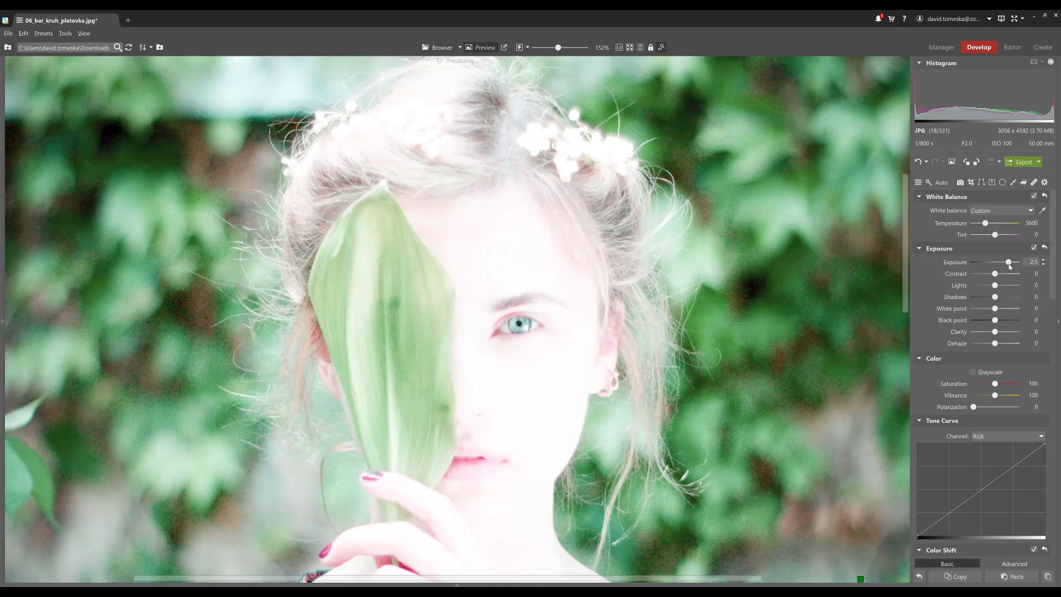
pyautogui.doubleClick(957, 262)
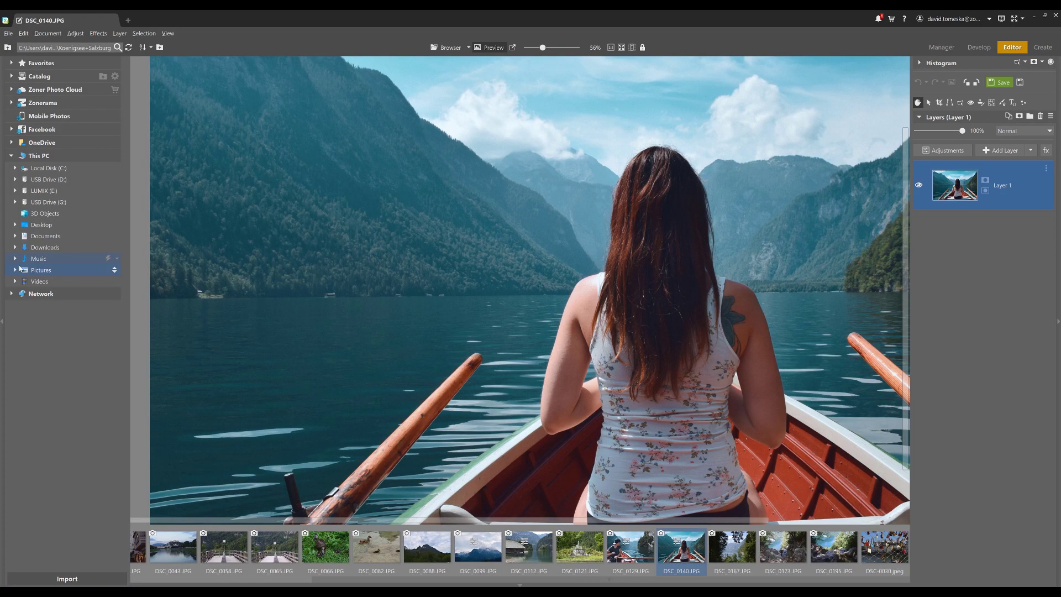
# Collapse the left folder tree, the right histogram and layers panel, and the filmstrip.
pyautogui.click(3, 323)
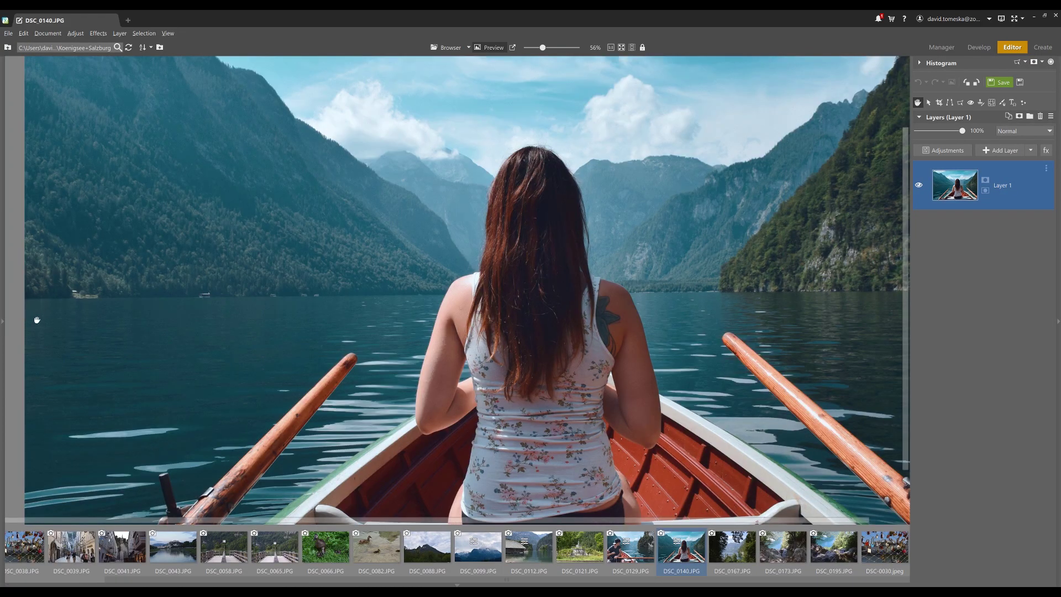
pyautogui.click(1058, 322)
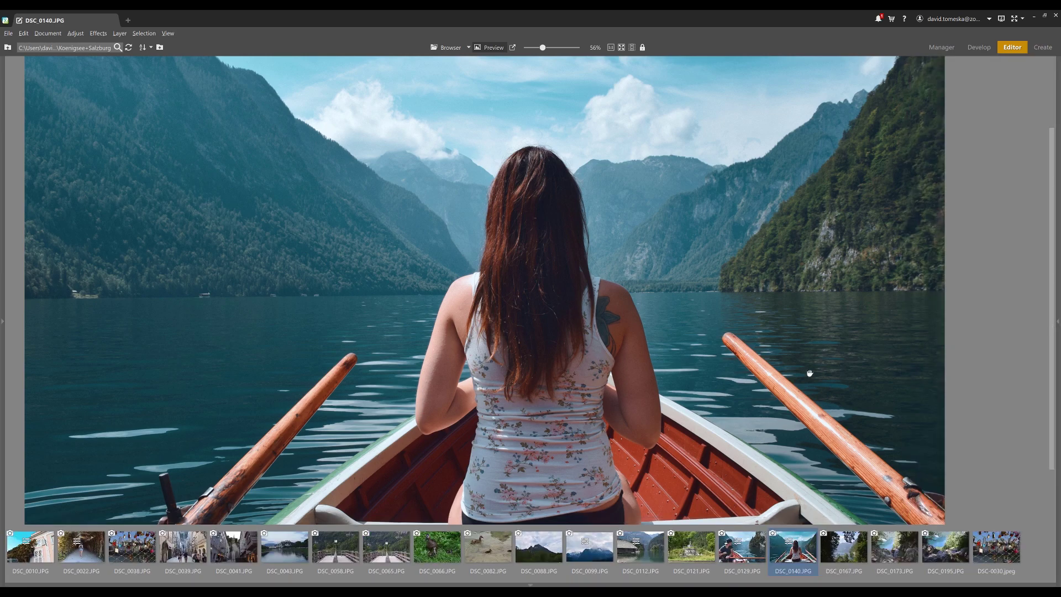
pyautogui.click(525, 585)
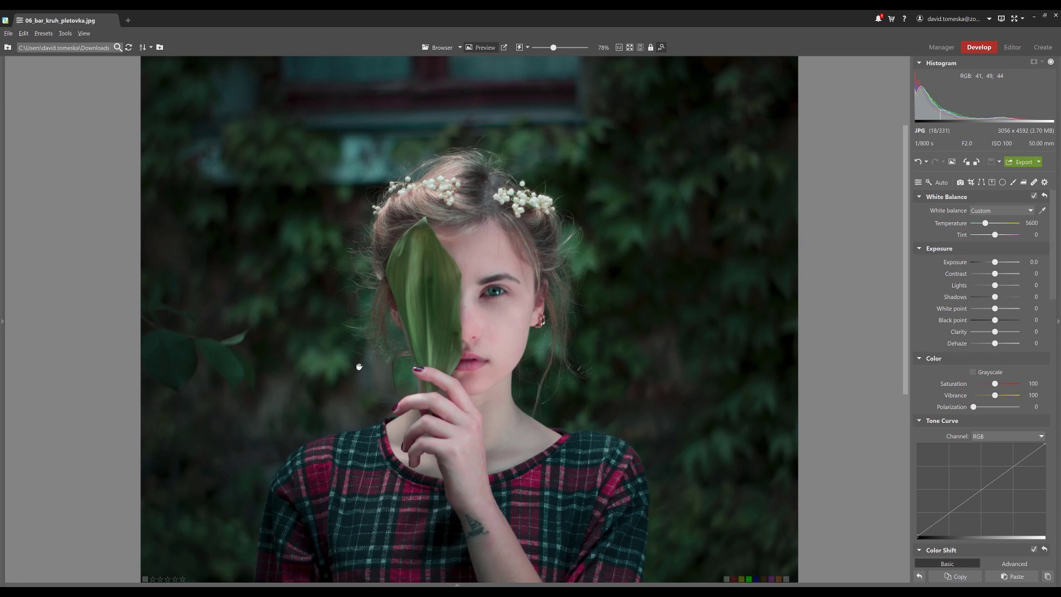
pyautogui.hotkey('shift', 'o')
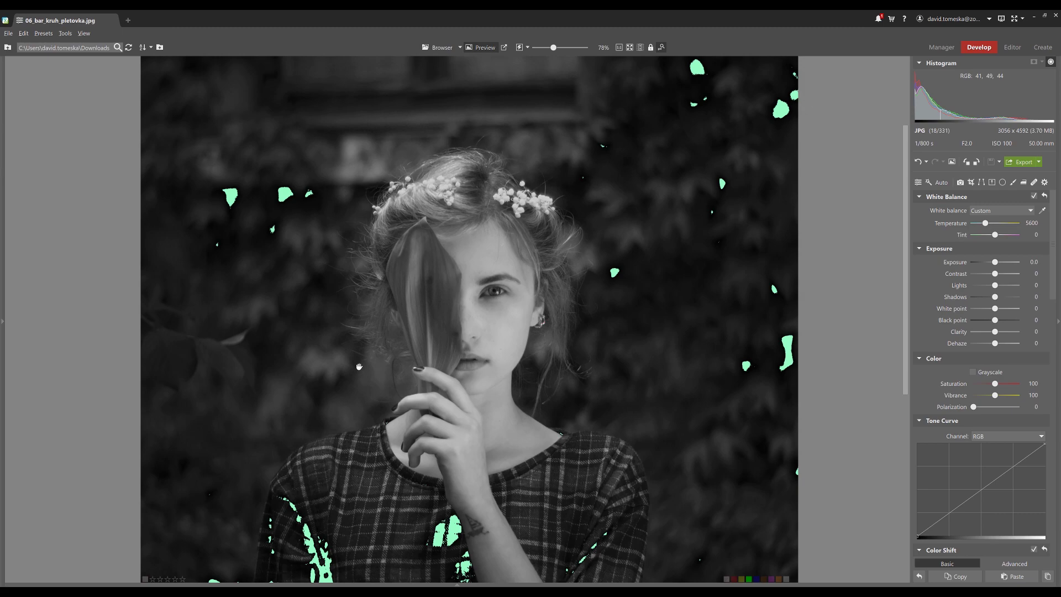
pyautogui.hotkey('shift', 'o')
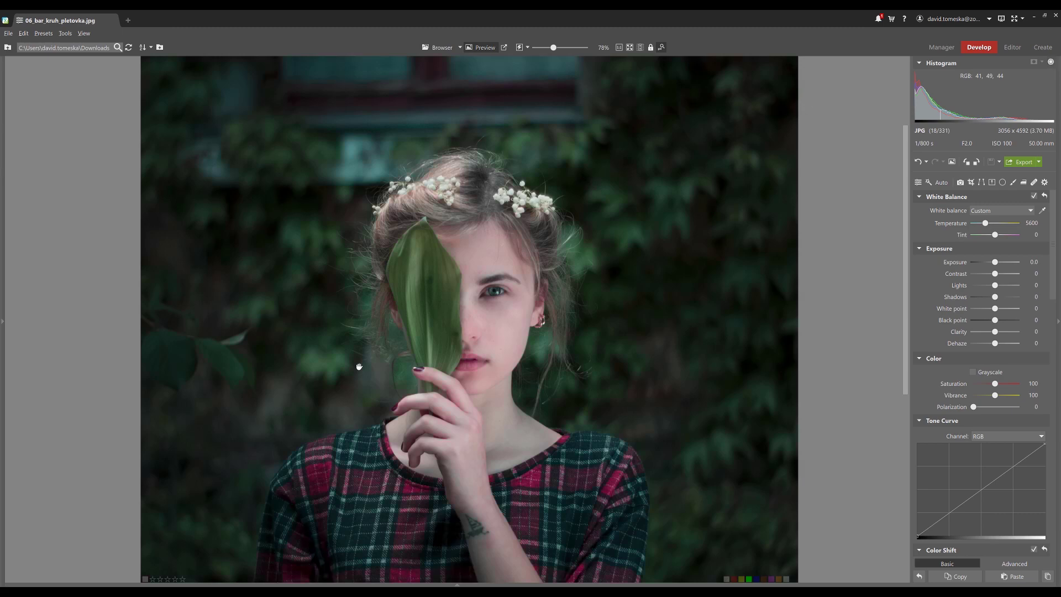
pyautogui.hotkey('shift', 'o')
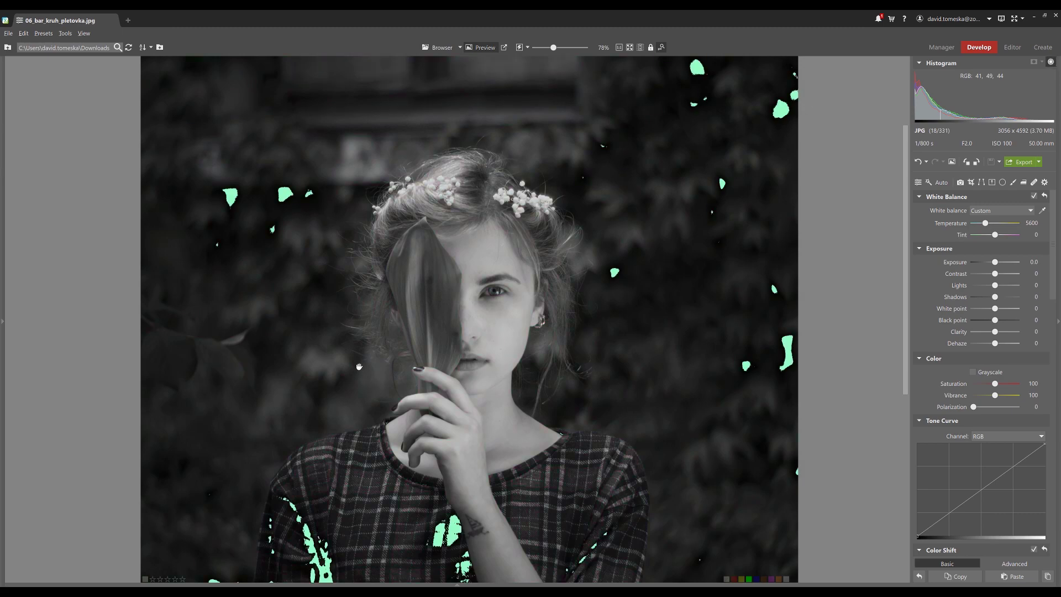
pyautogui.hotkey('shift', 'o')
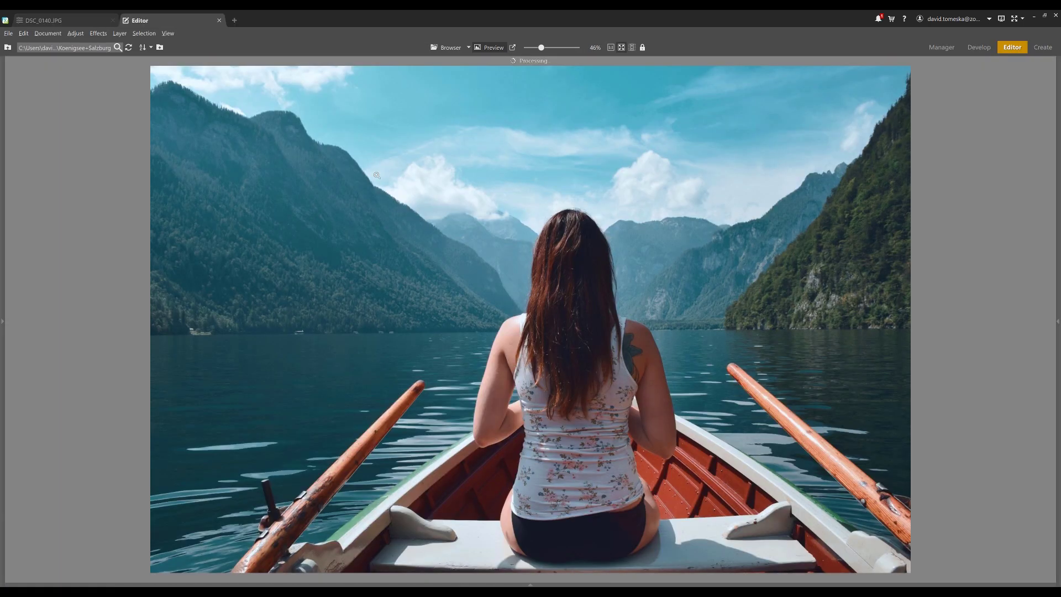
# Switch to the Develop copy of DSC_0140.JPG and cycle both open tabs with Ctrl+Tab.
pyautogui.click(82, 22)
pyautogui.hotkey('ctrl', 'Tab')
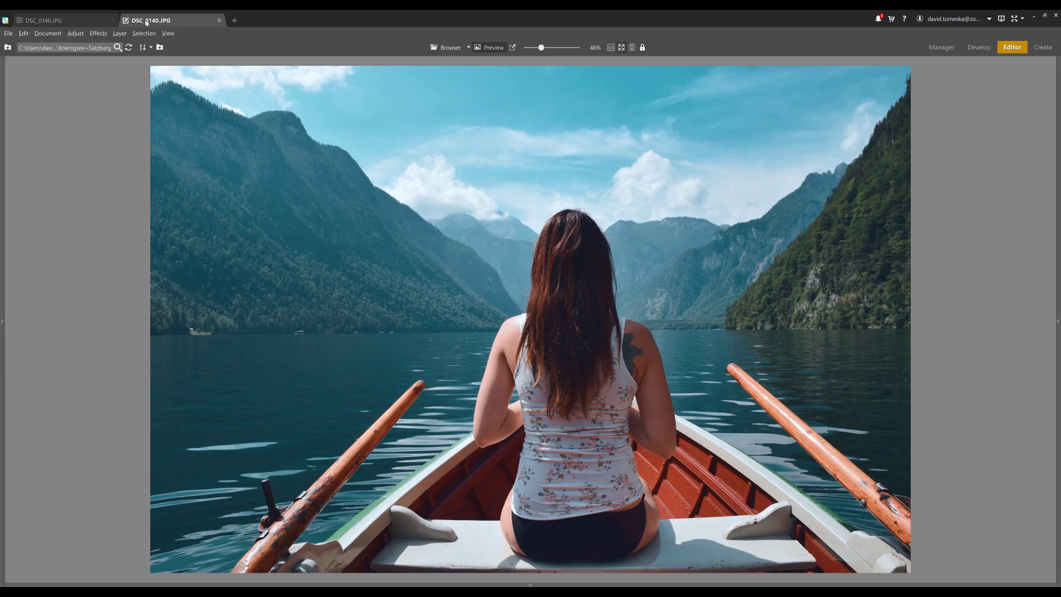
pyautogui.hotkey('ctrl', 'Tab')
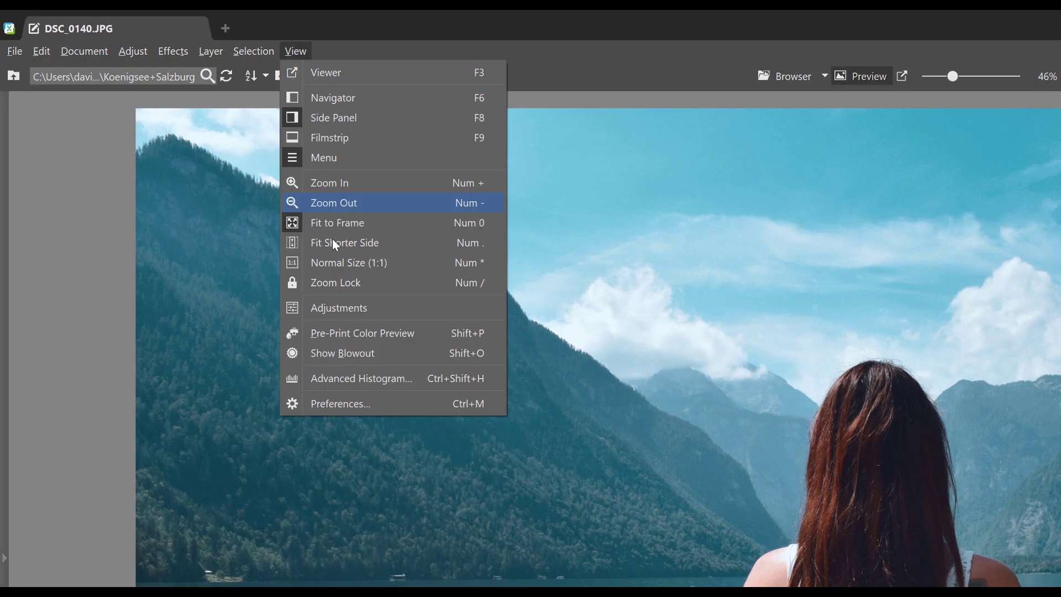
# Open the Customize keyboard-shortcuts dialog from View > Preferences.
pyautogui.click(359, 402)
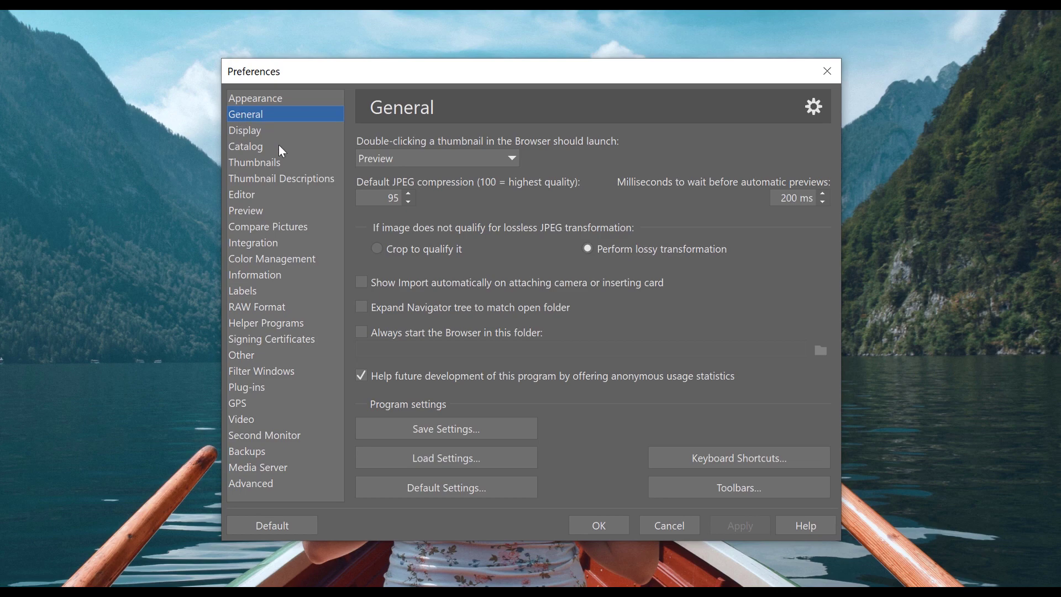
pyautogui.click(729, 463)
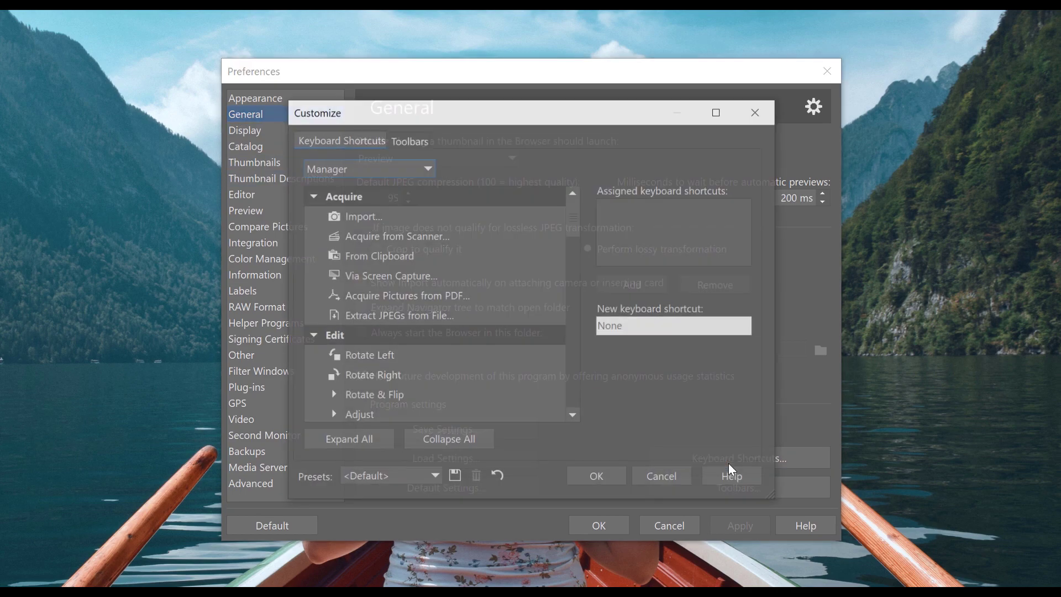